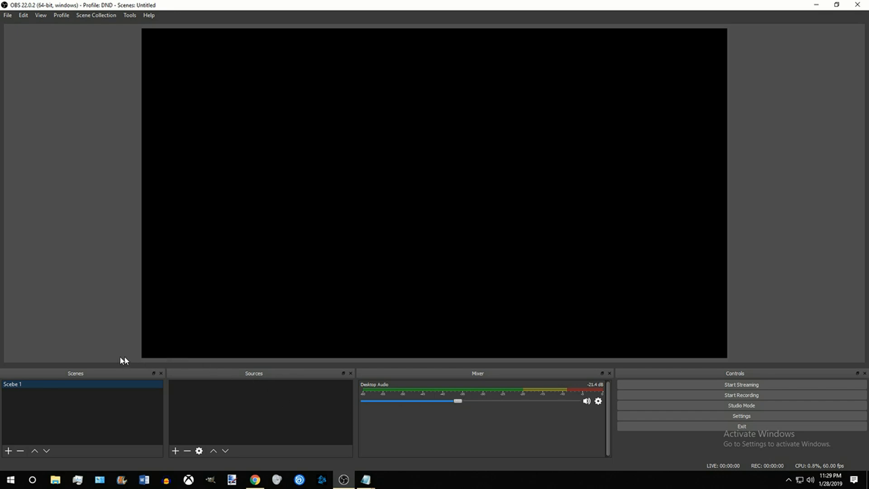
Step: Rename the existing scene to "Starting Soon"
right_click(18, 385)
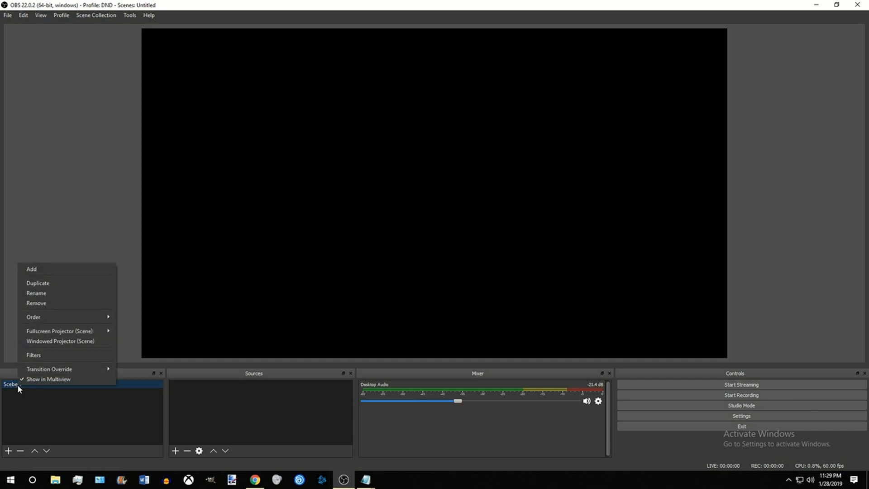
click(46, 294)
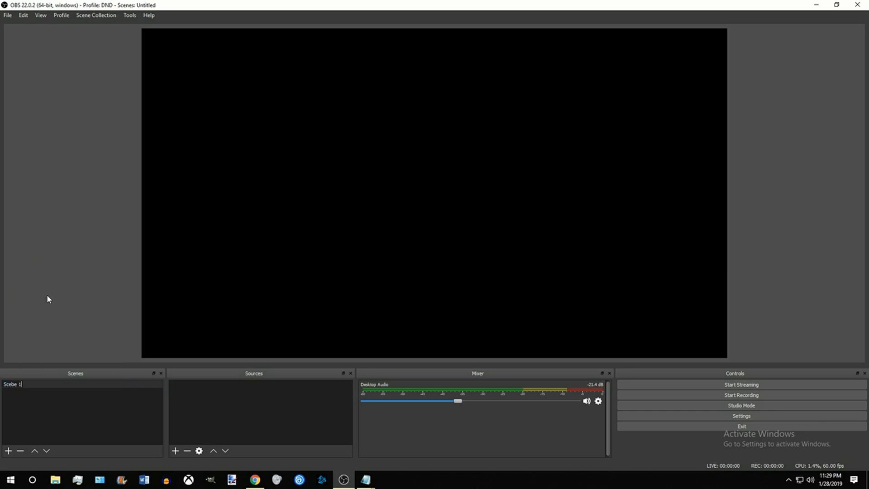
key(BackSpace)
key(BackSpace)
key(BackSpace)
key(BackSpace)
key(BackSpace)
key(BackSpace)
key(BackSpace)
text(Starting Soon)
key(Return)
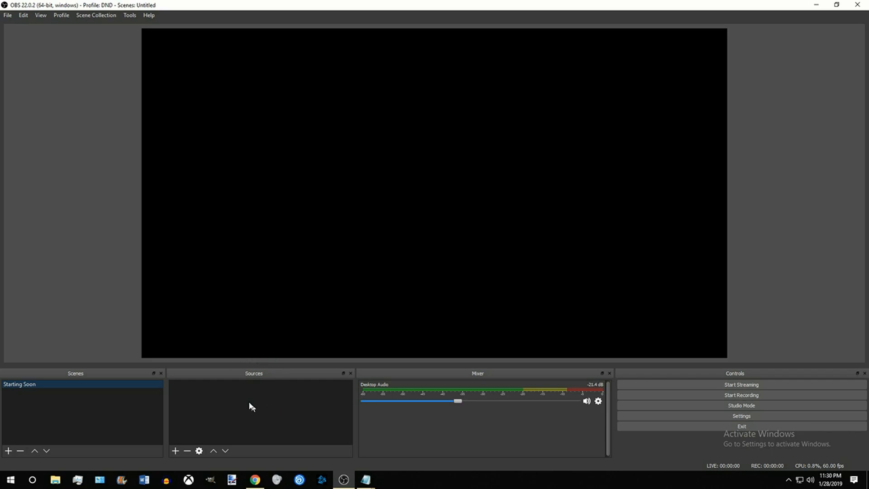
Step: Add a new Media Source named "Starting_Soon" to the Starting Soon scene
click(176, 451)
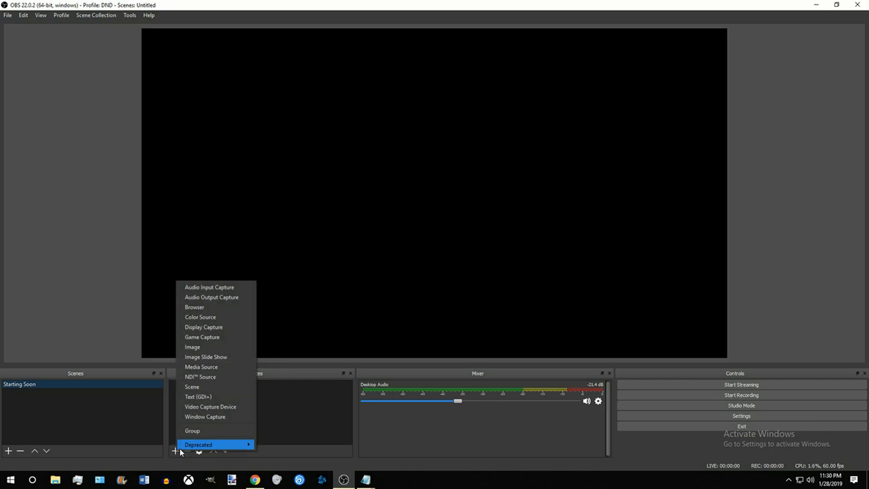
click(218, 368)
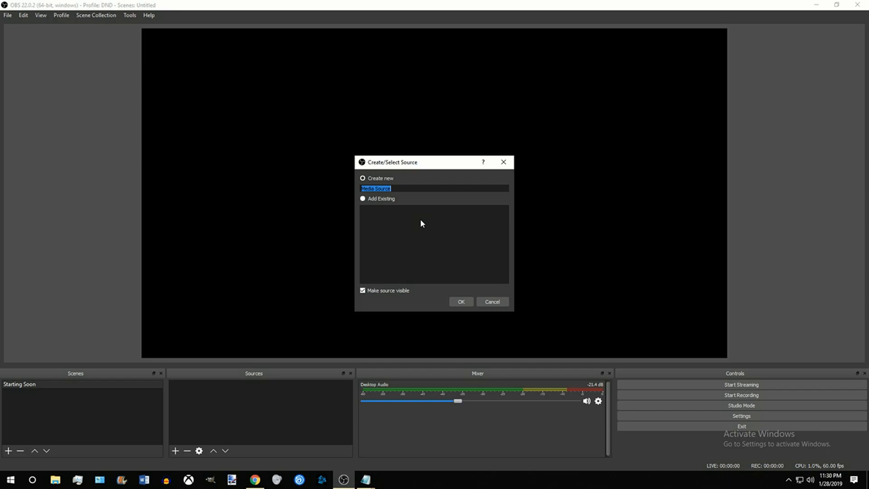
text(Starting_Soon)
click(461, 302)
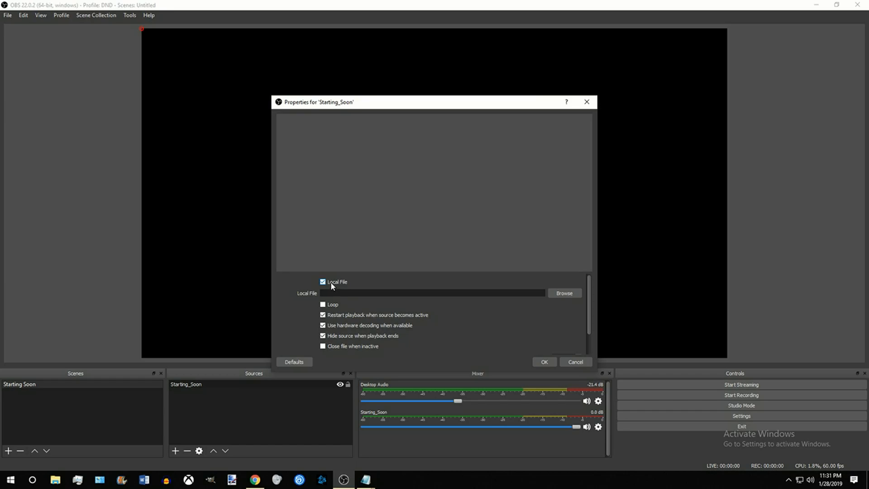
Step: Choose "Starting soon Black.mp4" from the Videos folder as the media source's local file
click(569, 295)
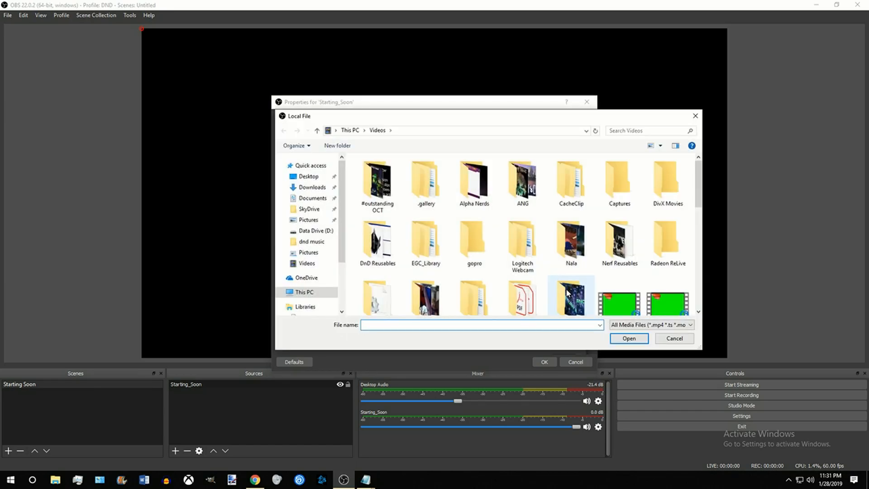
scroll(569, 292, down, 5)
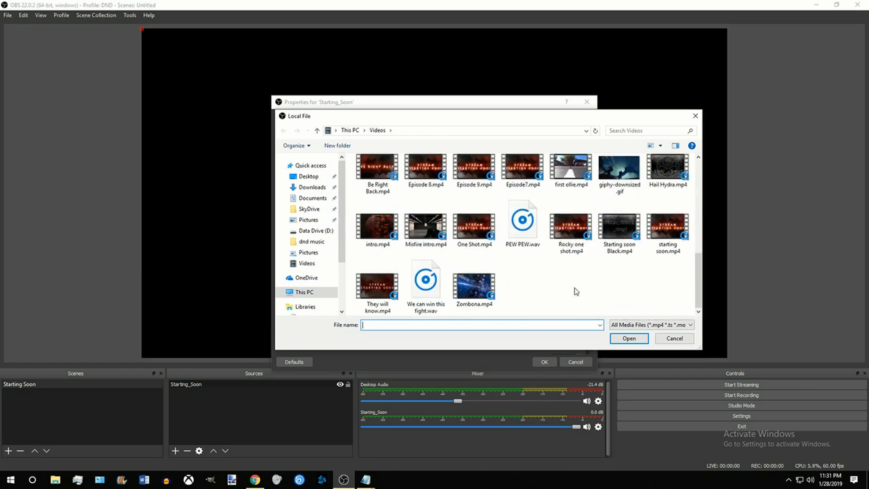
click(619, 229)
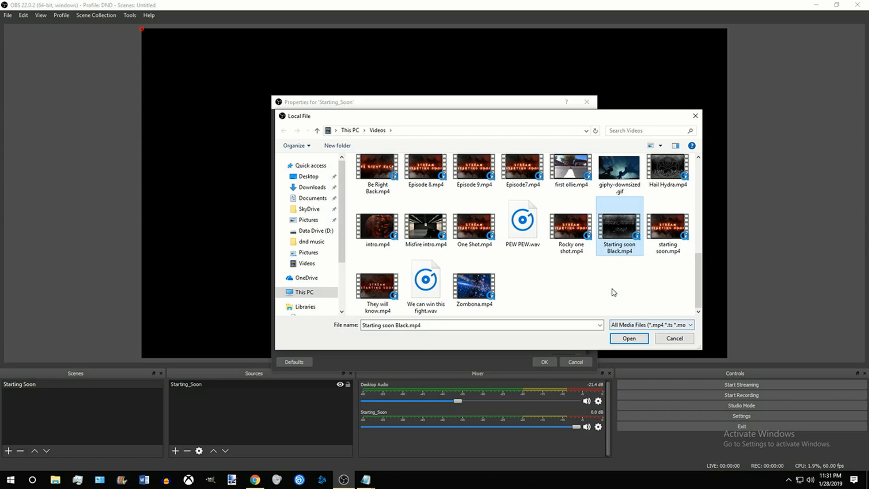
click(629, 338)
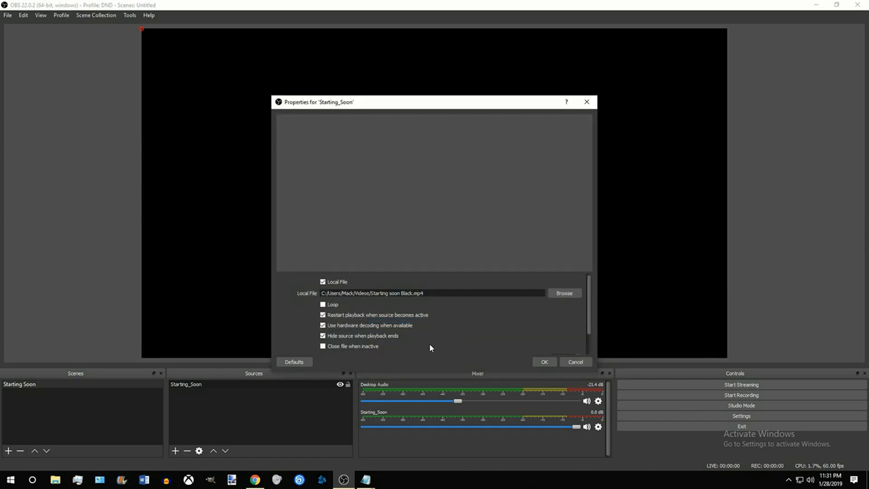
Step: Enable Loop and "Close file when inactive" for the Starting_Soon source and accept its properties
click(323, 305)
click(323, 346)
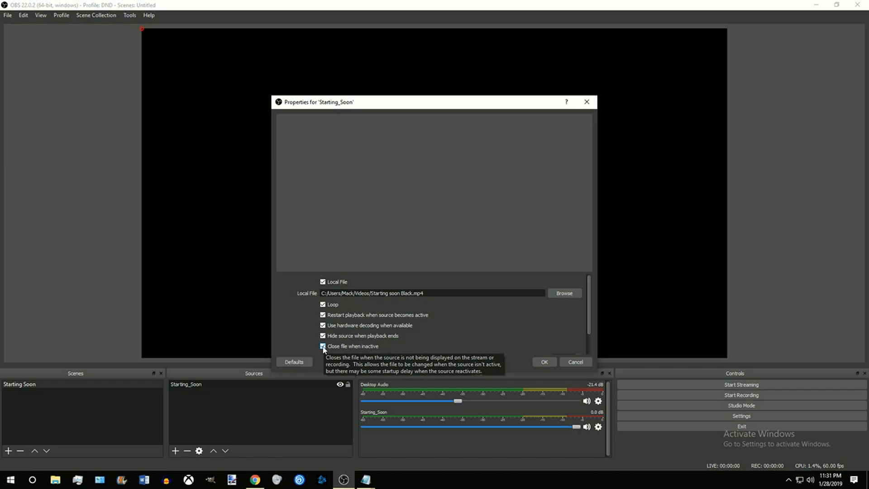
click(546, 362)
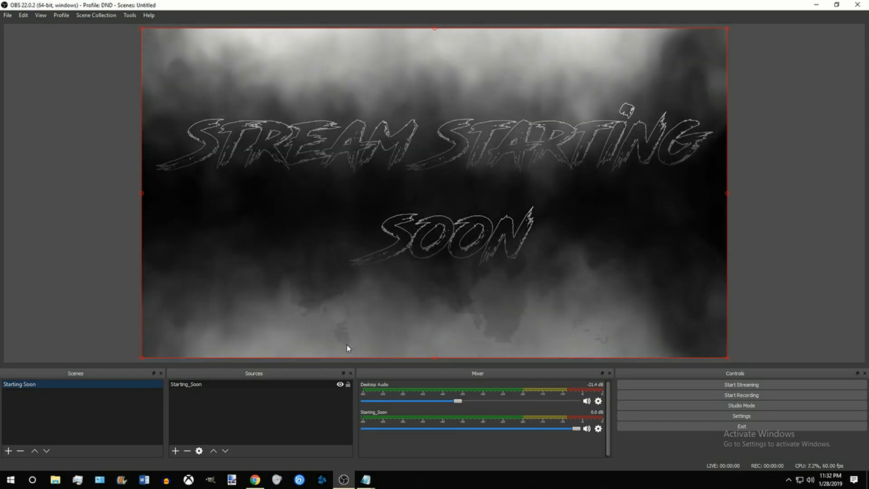
Step: Lock the Starting_Soon source so it cannot be moved in the preview
drag(403, 270, 413, 287)
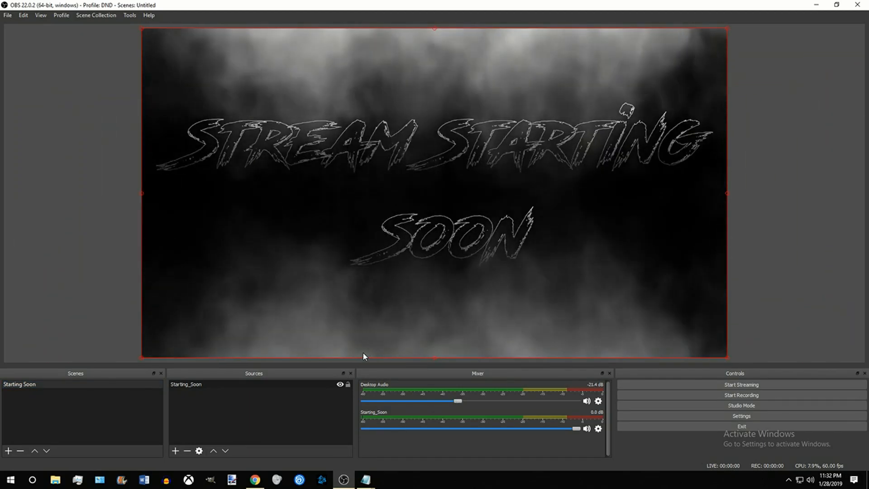
click(348, 384)
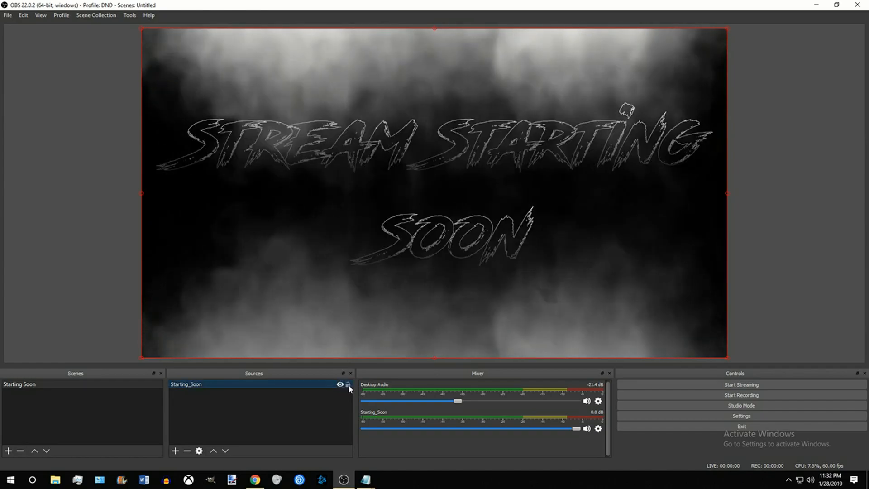
click(492, 207)
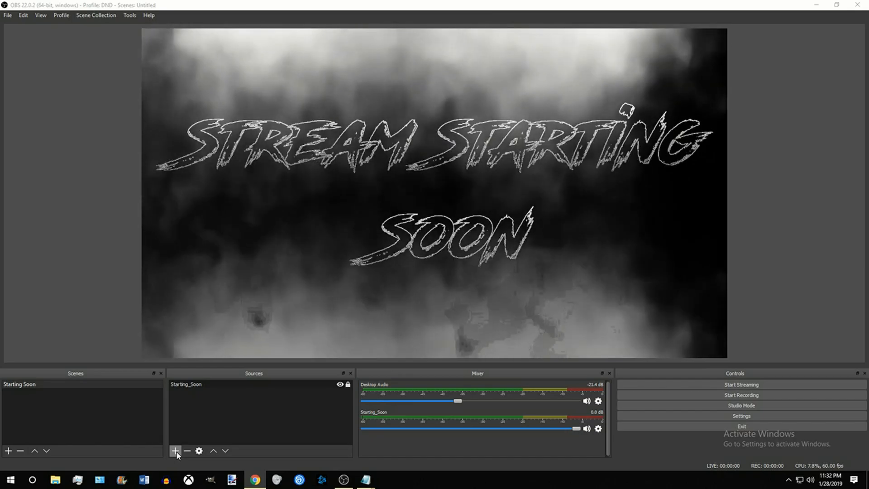
Step: Add the existing Desktop Audio to the scene as an Audio Output Capture source
click(176, 451)
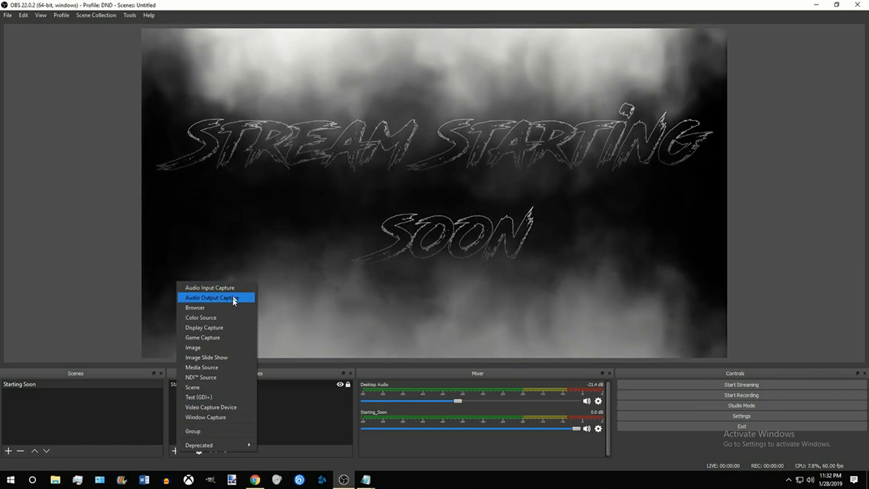
click(232, 297)
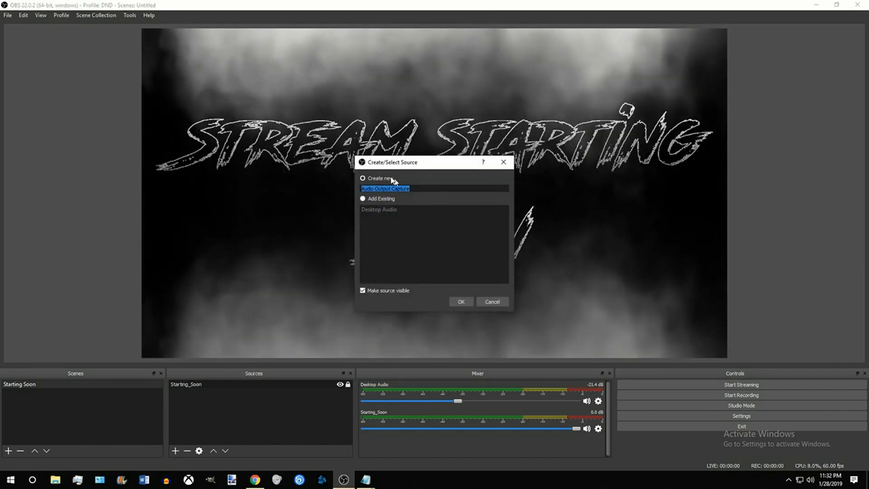
click(362, 198)
click(373, 210)
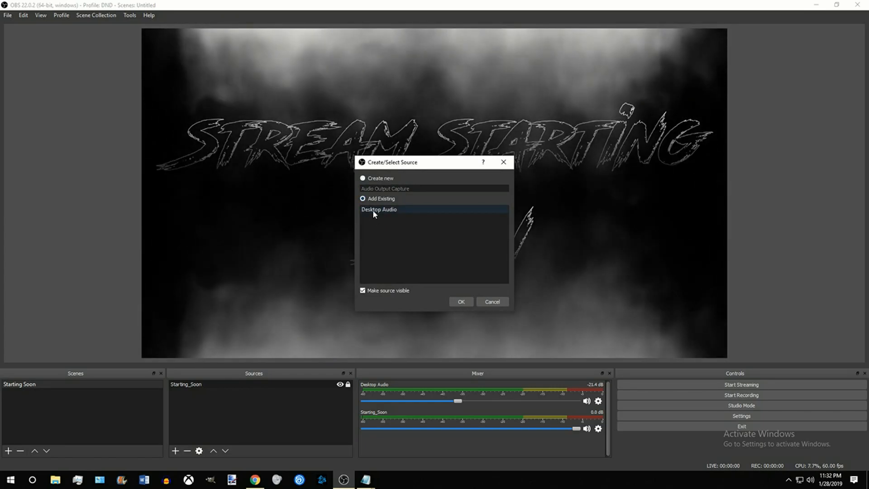
click(460, 303)
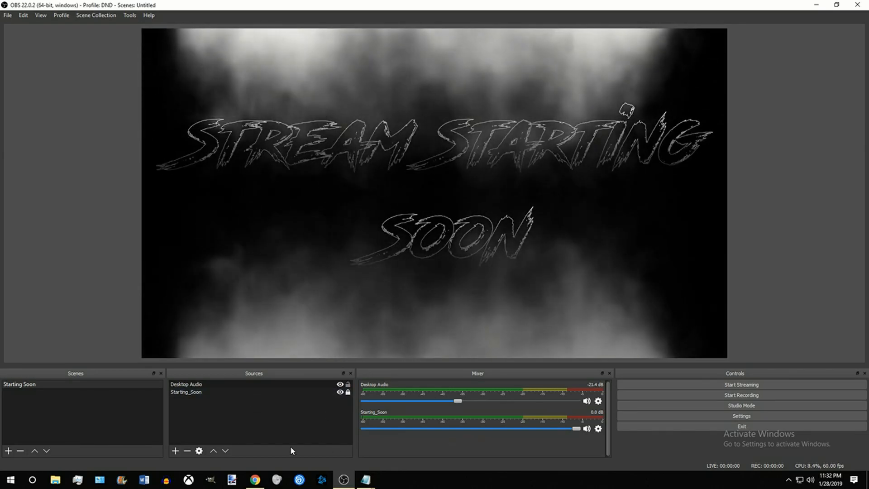
Step: Try the Desktop Audio volume at 0.0 dB with sound playing, and lower it to about -19.7 dB
drag(460, 402, 581, 402)
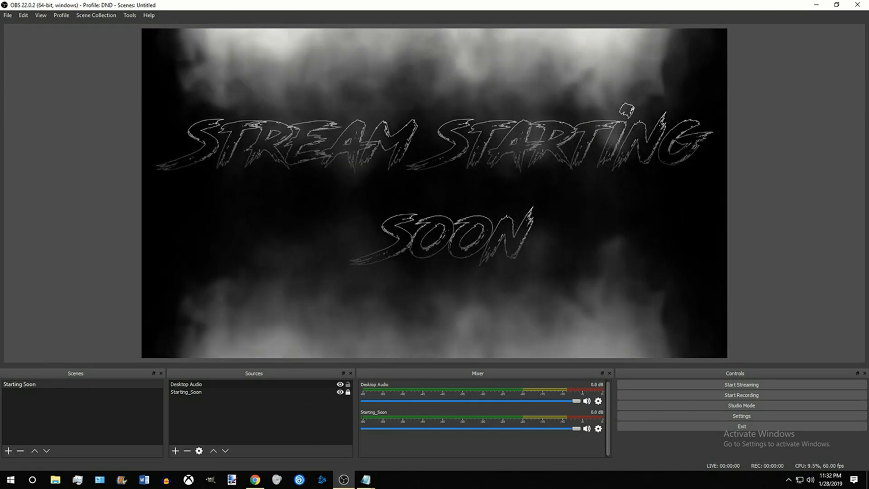
key(alt+Tab)
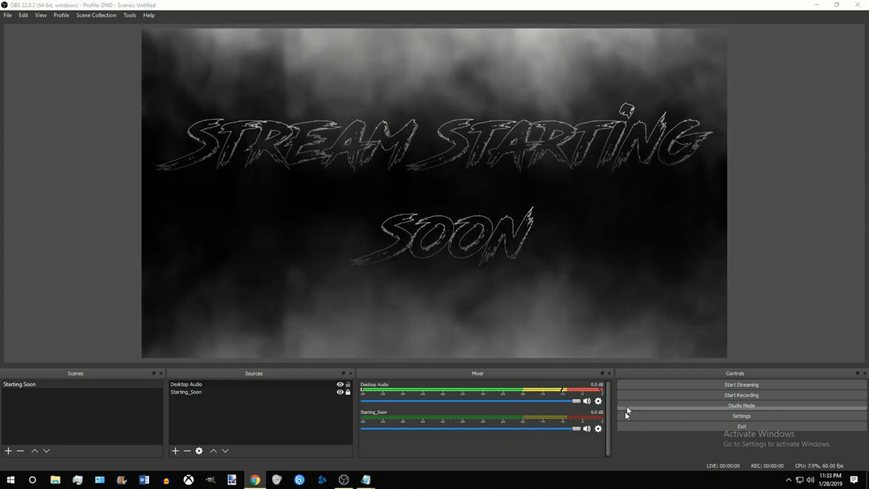
drag(576, 401, 463, 402)
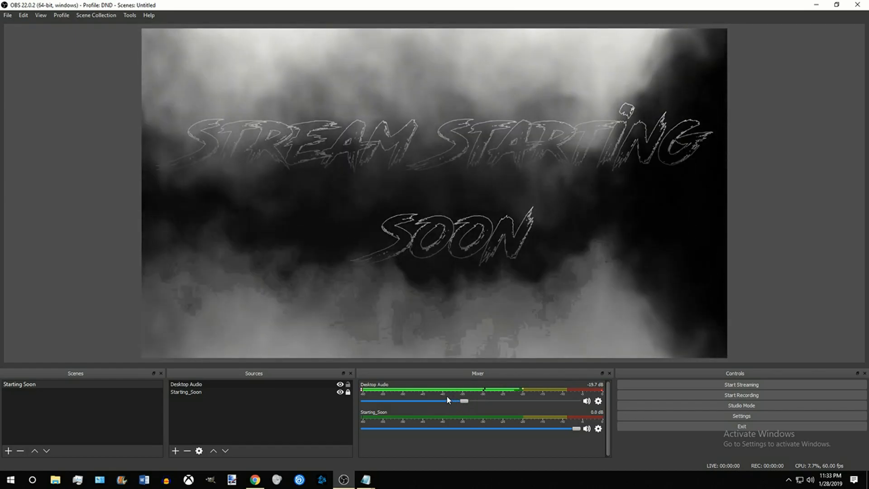
click(318, 385)
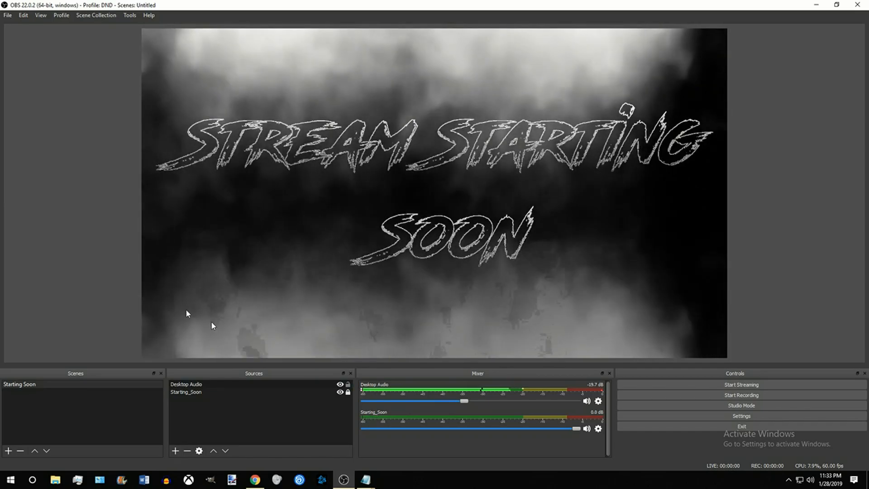